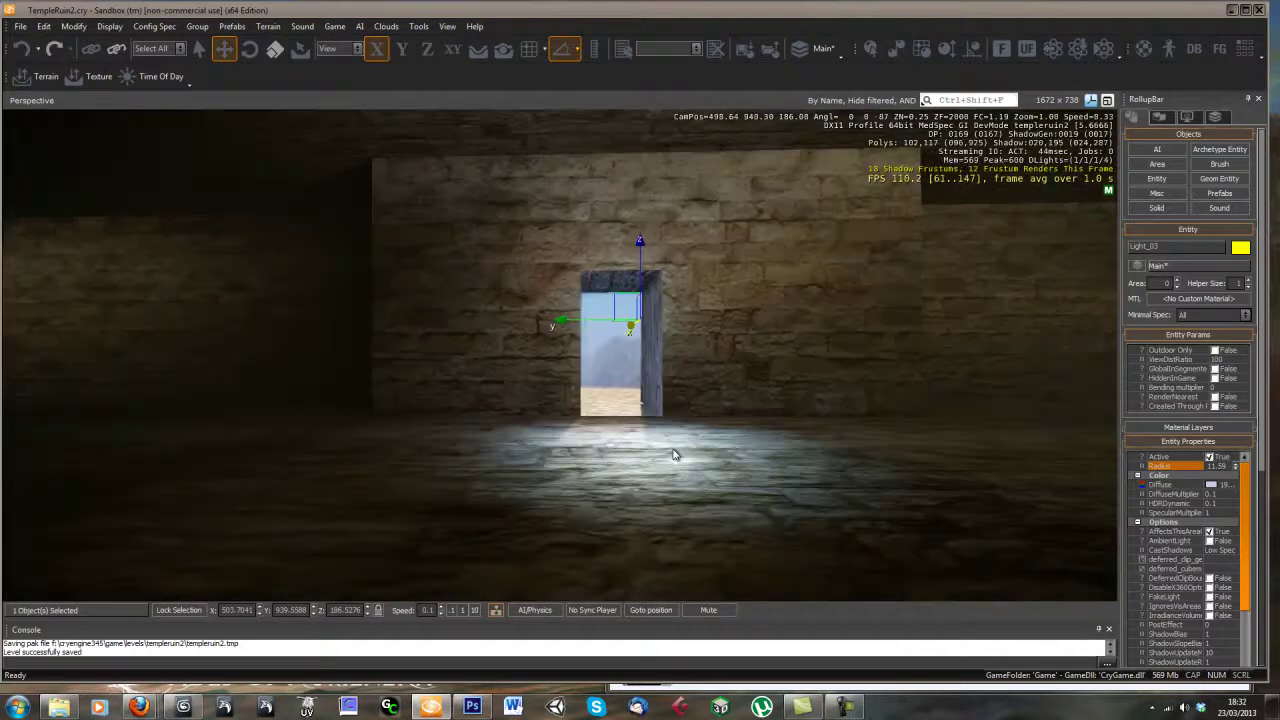
- Fly out the temple doorway to view the desert mountains, then fly back into the dark chamber
{"action": "scroll", "coordinate": [594, 449], "scroll_direction": "up", "scroll_amount": 3}
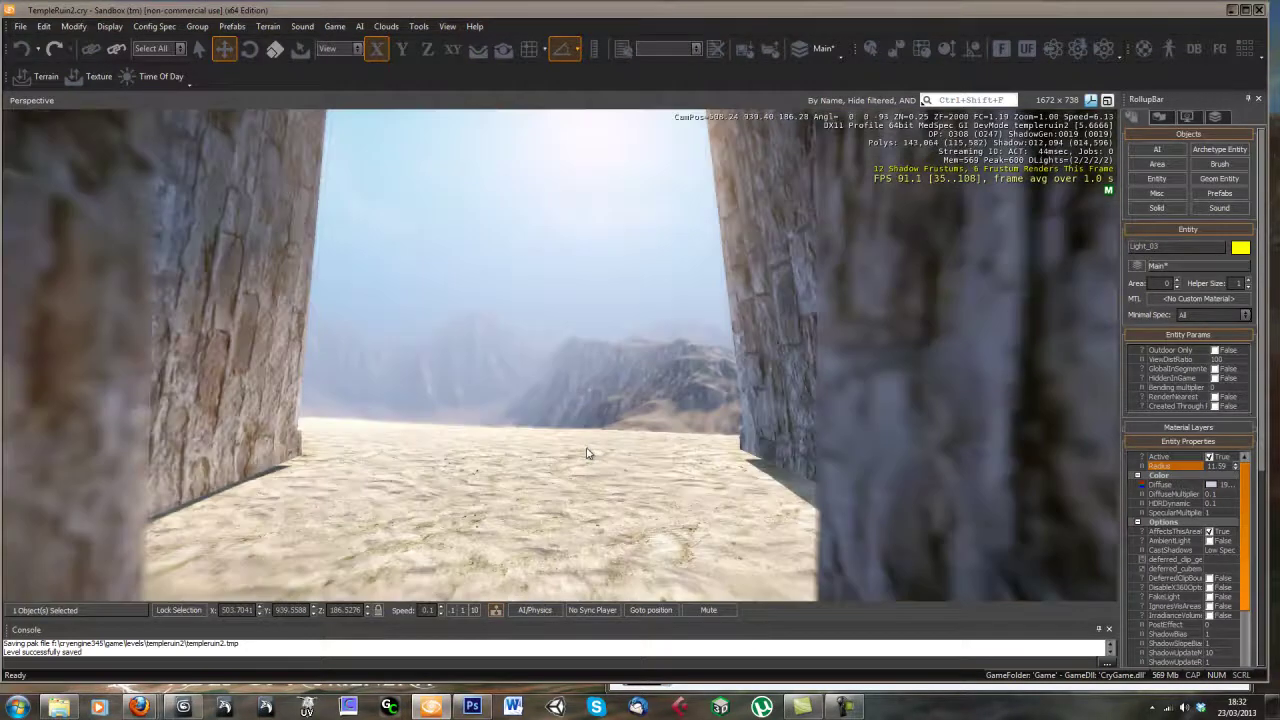
{"action": "right_click_drag", "start_coordinate": [587, 453], "coordinate": [640, 428]}
{"action": "right_click_drag", "start_coordinate": [733, 434], "coordinate": [735, 438]}
{"action": "key", "text": "w"}
{"action": "key", "text": "w"}
- Select the beam_03 sunbeam brush under the skylight
{"action": "left_click", "coordinate": [734, 433]}
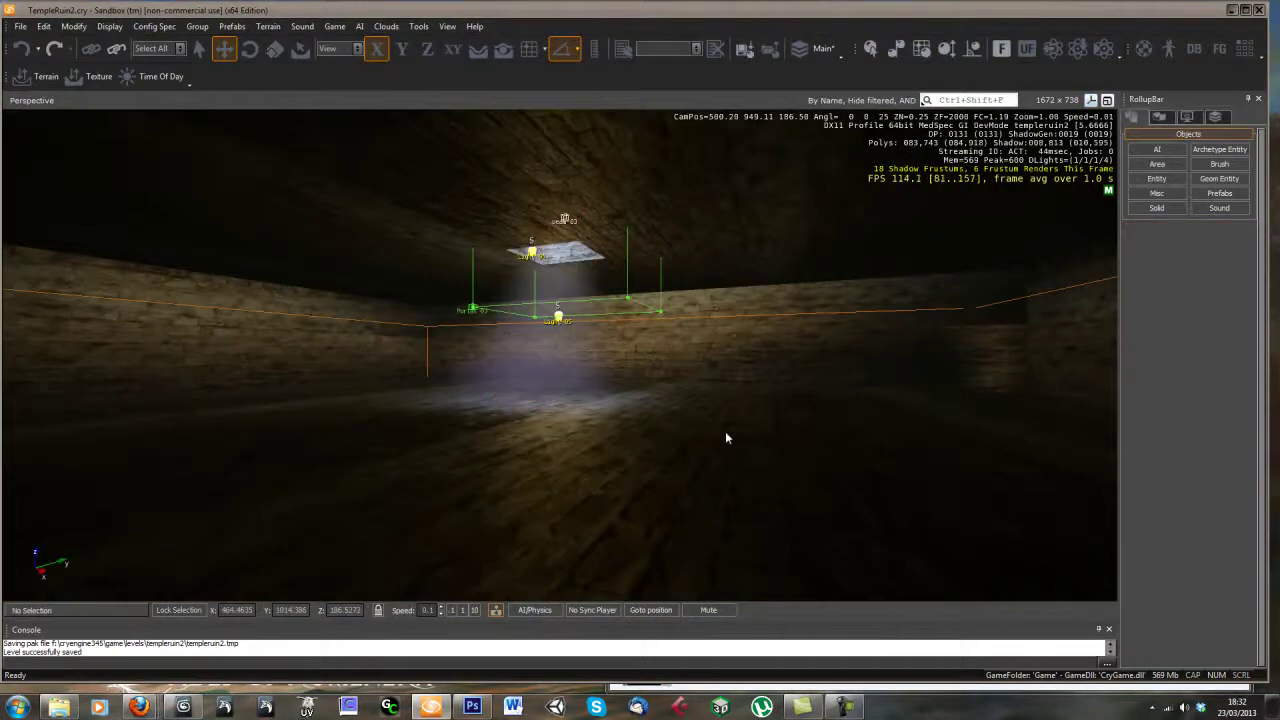
{"action": "left_click", "coordinate": [734, 433]}
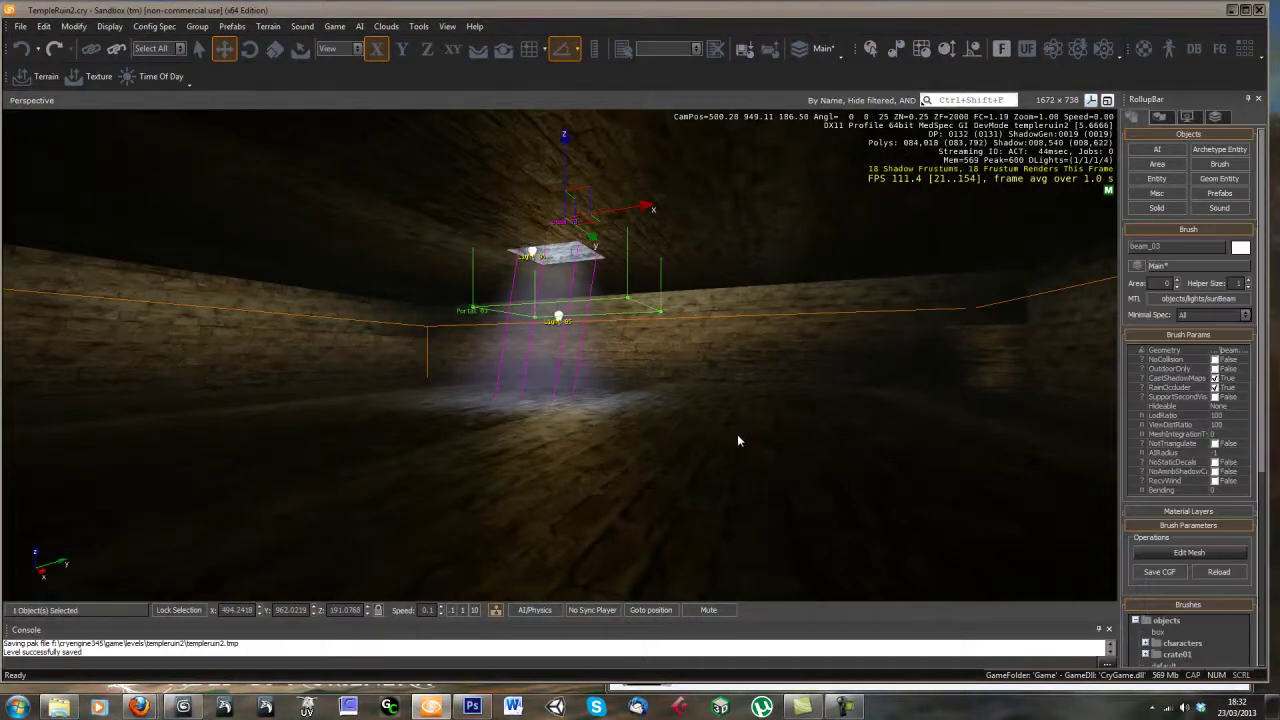
{"action": "right_click_drag", "start_coordinate": [733, 432], "coordinate": [734, 433]}
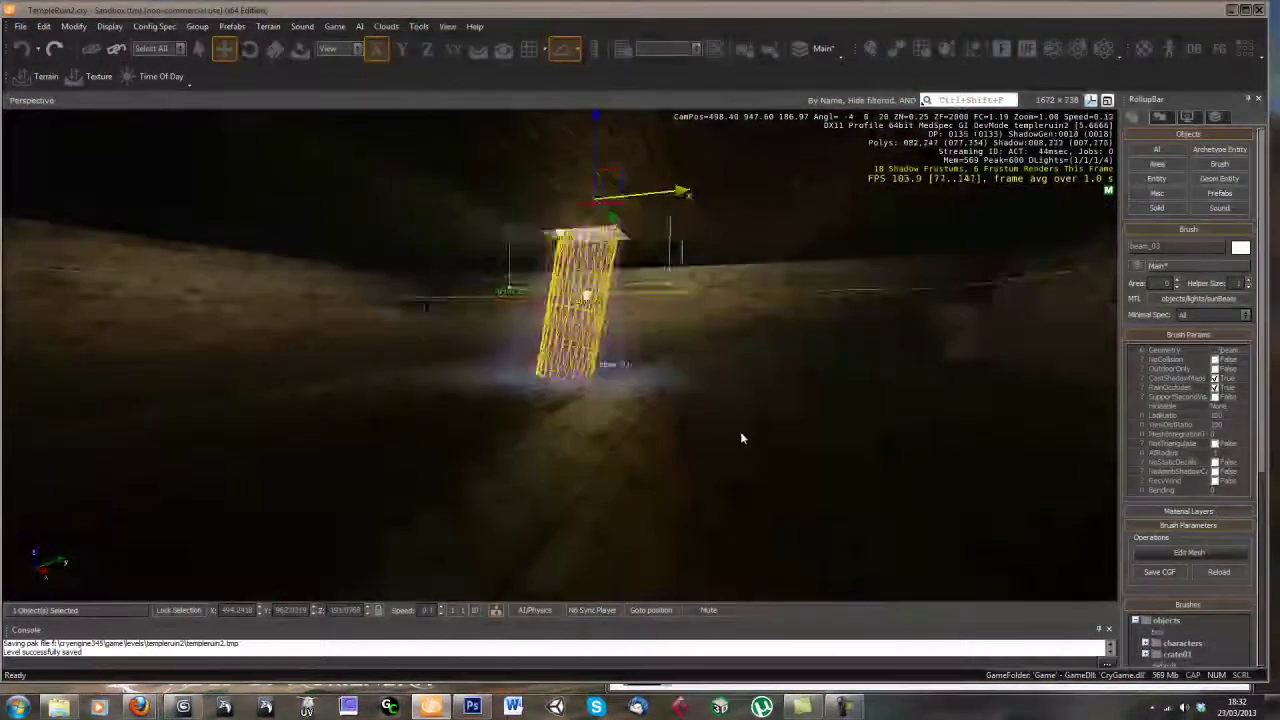
- Select Light_06 in the ceiling opening and back the camera up to see it
{"action": "right_click_drag", "start_coordinate": [732, 433], "coordinate": [537, 441]}
{"action": "mouse_move", "coordinate": [574, 374]}
{"action": "right_mouse_down"}
{"action": "mouse_move", "coordinate": [720, 426]}
{"action": "mouse_move", "coordinate": [574, 237]}
{"action": "mouse_move", "coordinate": [574, 437]}
{"action": "right_mouse_up"}
{"action": "left_click", "coordinate": [575, 378]}
{"action": "key", "text": "s"}
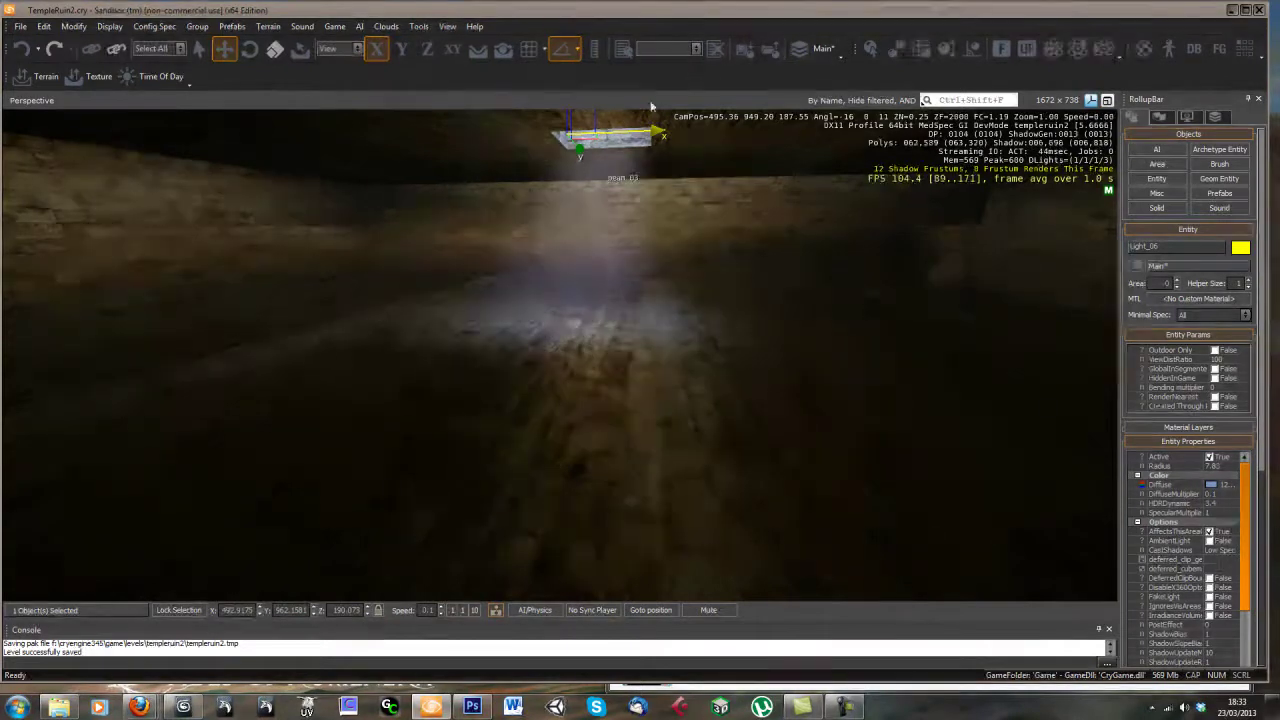
- Turn the view up to the ceiling opening and switch the skylight light back on
{"action": "right_click_drag", "start_coordinate": [948, 432], "coordinate": [936, 462]}
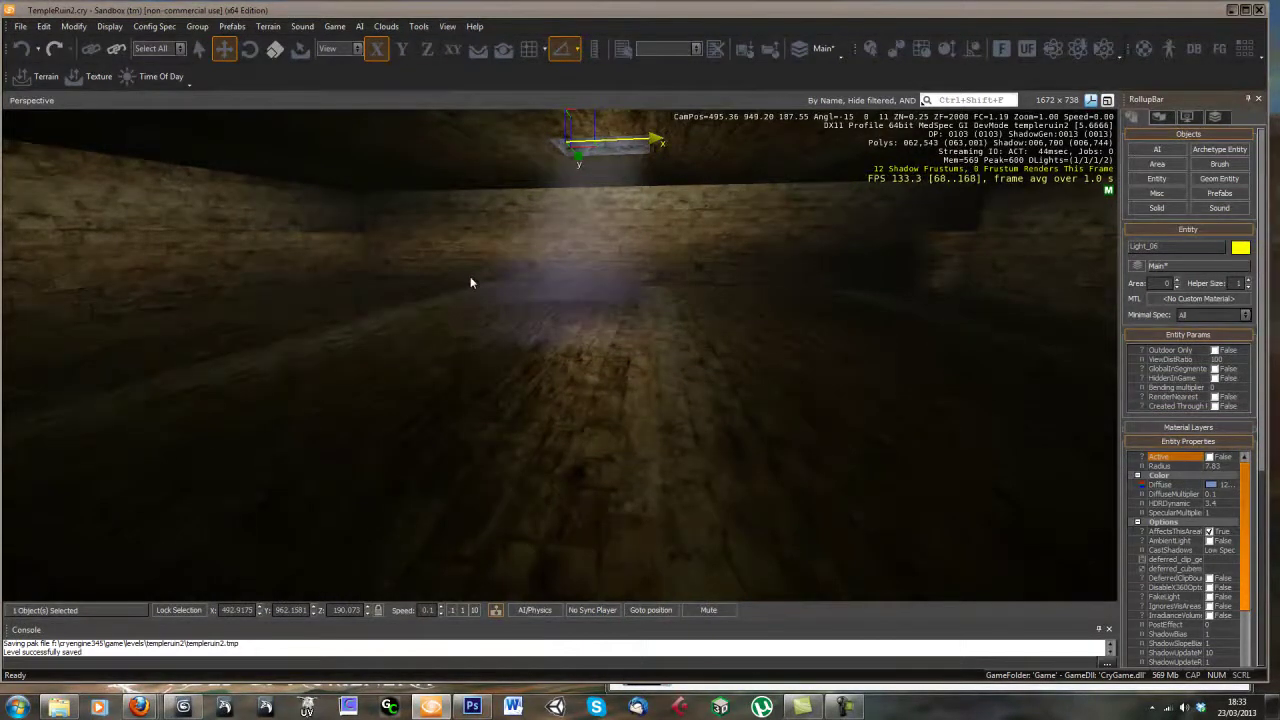
{"action": "right_click_drag", "start_coordinate": [930, 430], "coordinate": [1100, 158]}
{"action": "right_click_drag", "start_coordinate": [927, 130], "coordinate": [708, 130]}
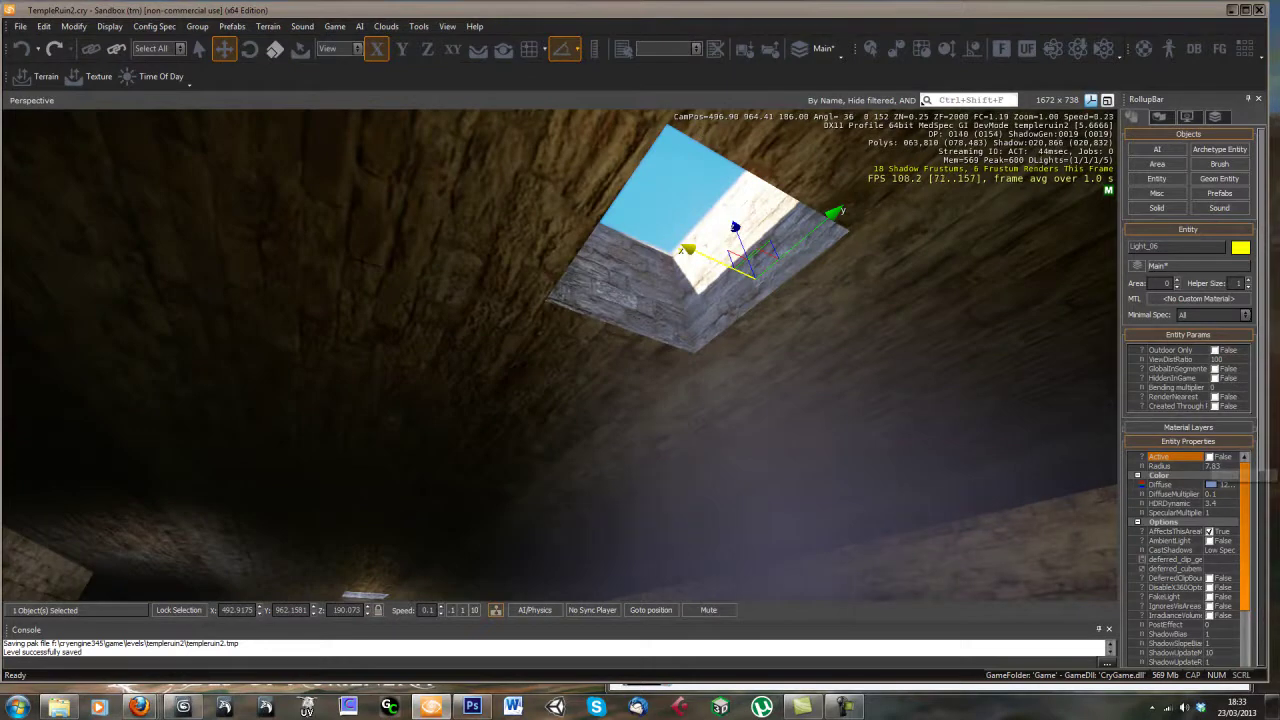
{"action": "left_click", "coordinate": [1209, 456]}
- Return the view to eye level and show the object helpers in the viewport
{"action": "right_click_drag", "start_coordinate": [788, 310], "coordinate": [811, 345]}
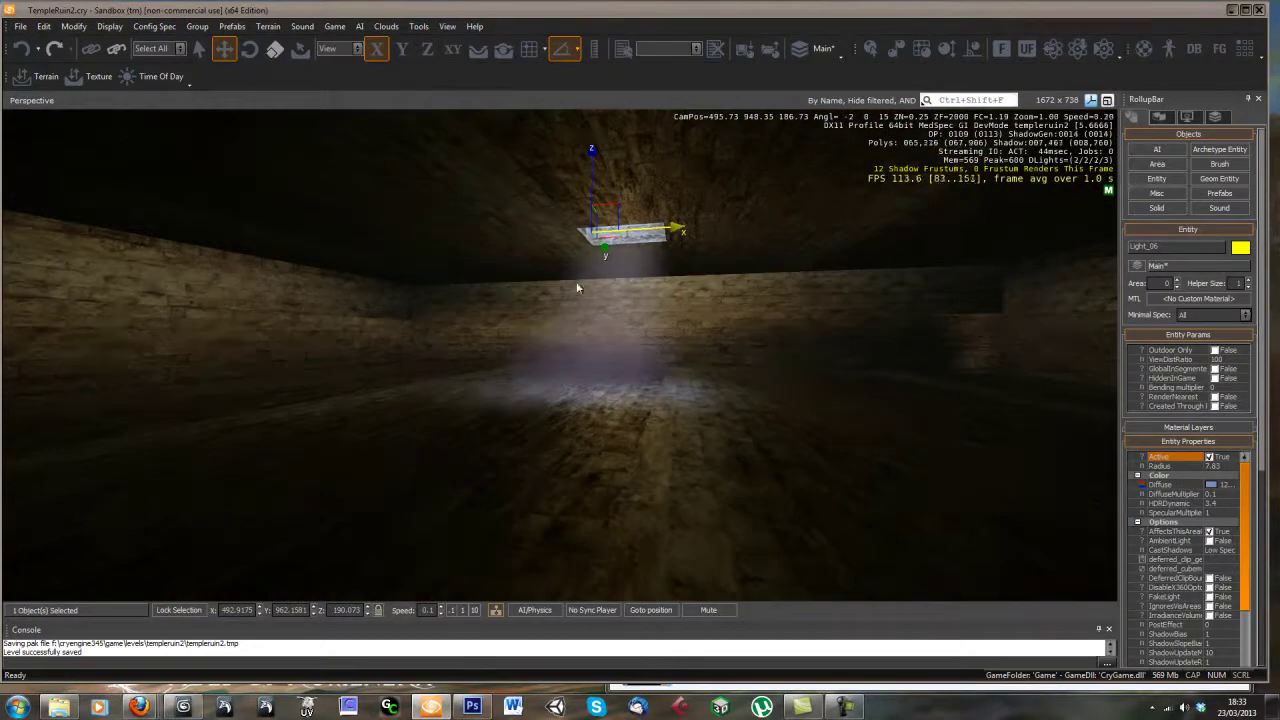
{"action": "right_click_drag", "start_coordinate": [683, 341], "coordinate": [754, 363]}
{"action": "key", "text": "shift+space"}
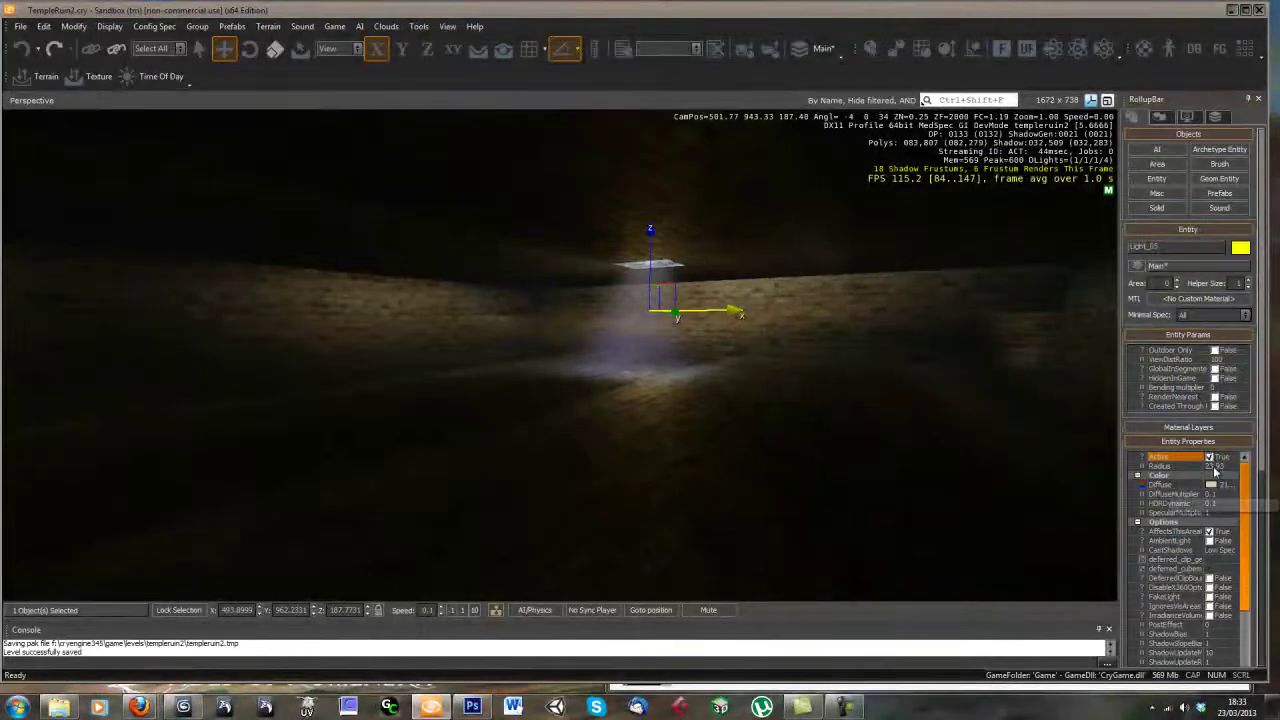
- Open and cancel Light_05's diffuse colour picker, keeping its colour unchanged
{"action": "right_click_drag", "start_coordinate": [794, 476], "coordinate": [691, 409]}
{"action": "double_click", "coordinate": [1224, 485]}
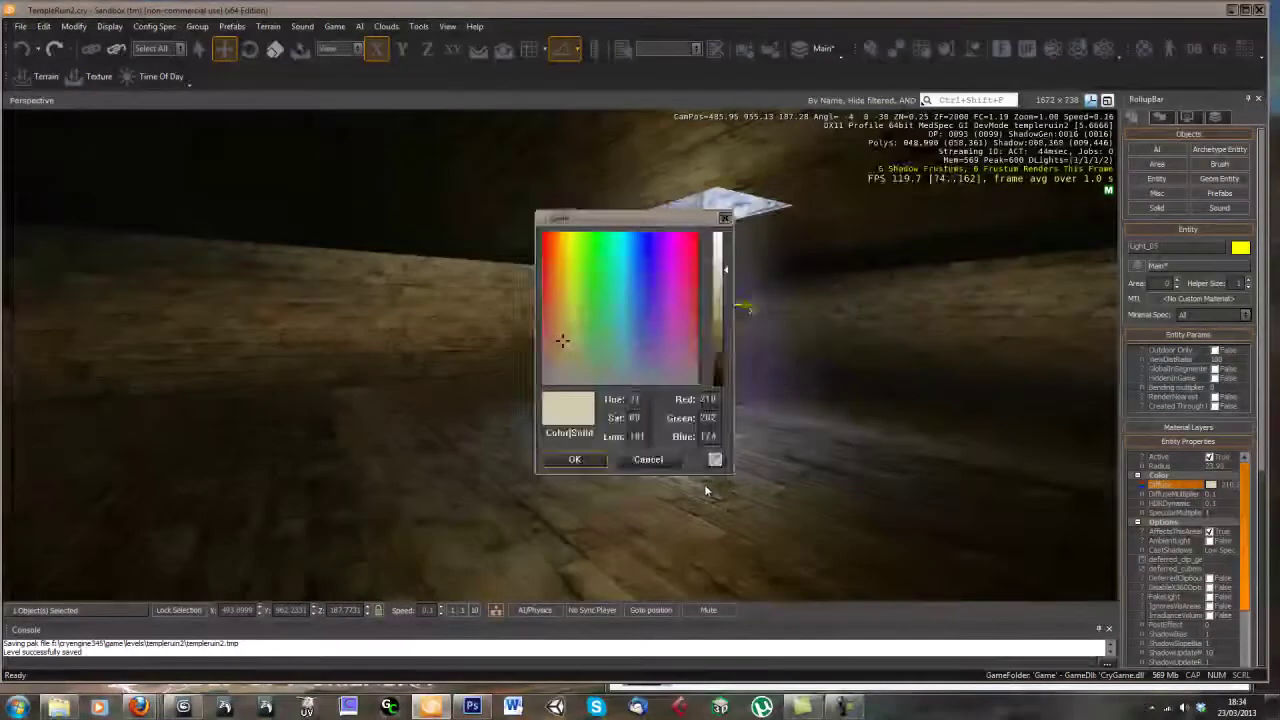
{"action": "key", "text": "Return"}
{"action": "right_click_drag", "start_coordinate": [703, 484], "coordinate": [679, 438]}
{"action": "left_click", "coordinate": [1210, 457]}
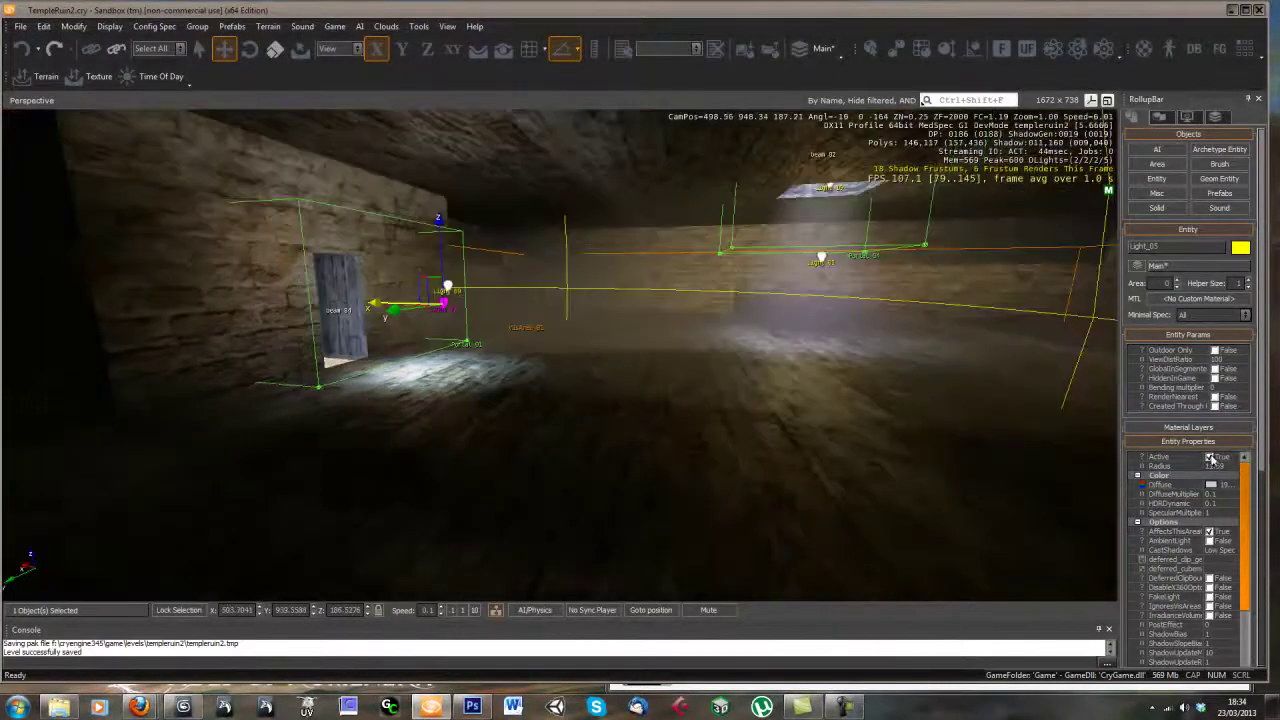
{"action": "right_click_drag", "start_coordinate": [617, 420], "coordinate": [616, 420]}
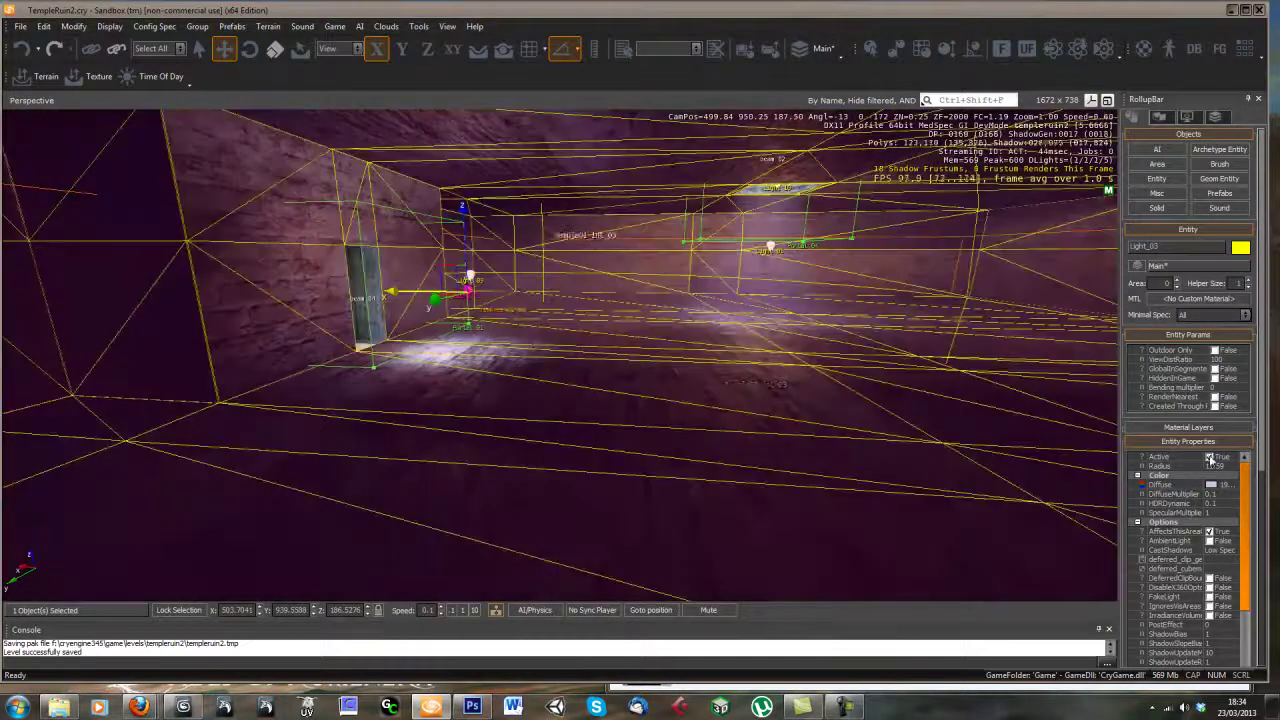
{"action": "left_click", "coordinate": [1210, 456]}
{"action": "left_click", "coordinate": [1209, 457]}
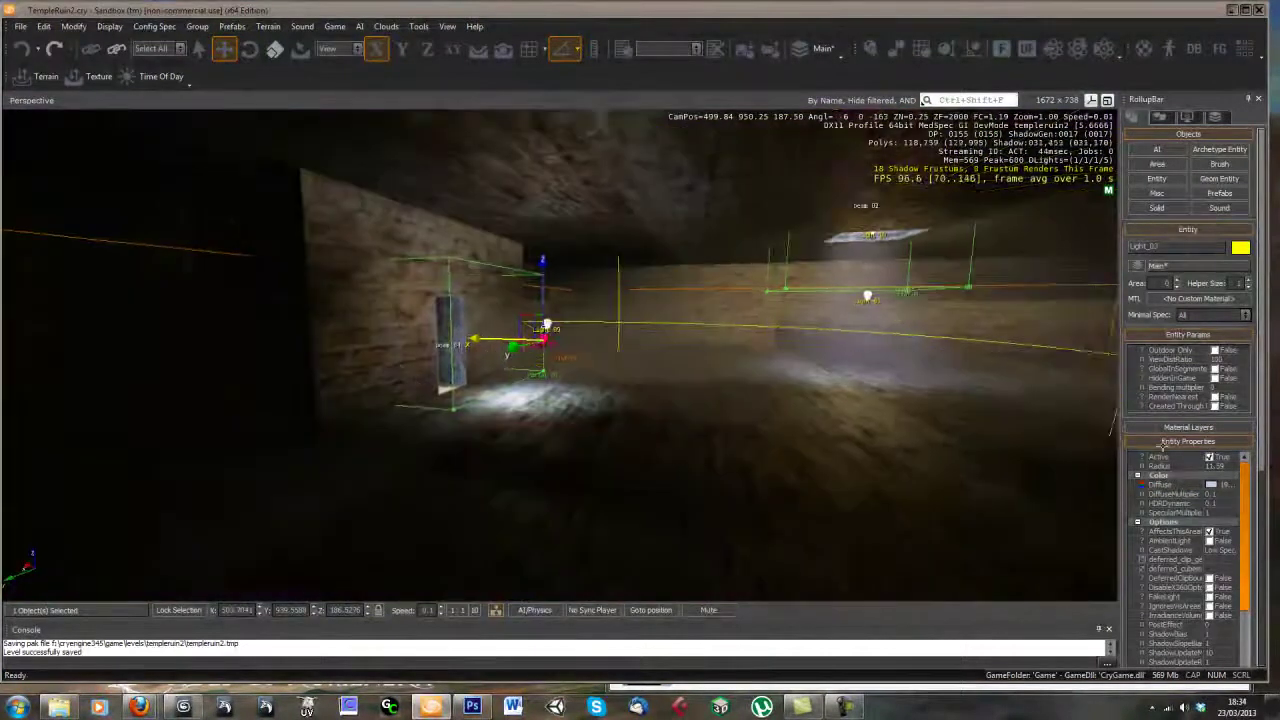
{"action": "right_click_drag", "start_coordinate": [768, 330], "coordinate": [760, 378]}
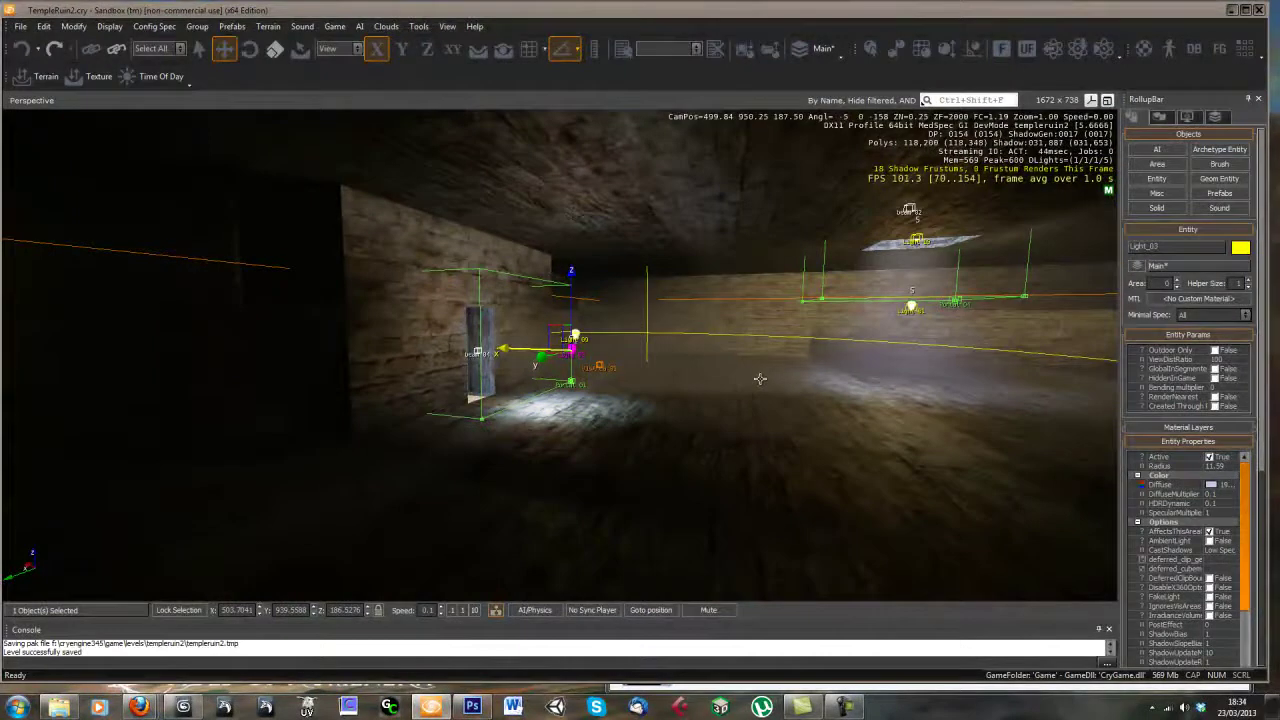
{"action": "right_click_drag", "start_coordinate": [606, 320], "coordinate": [734, 453]}
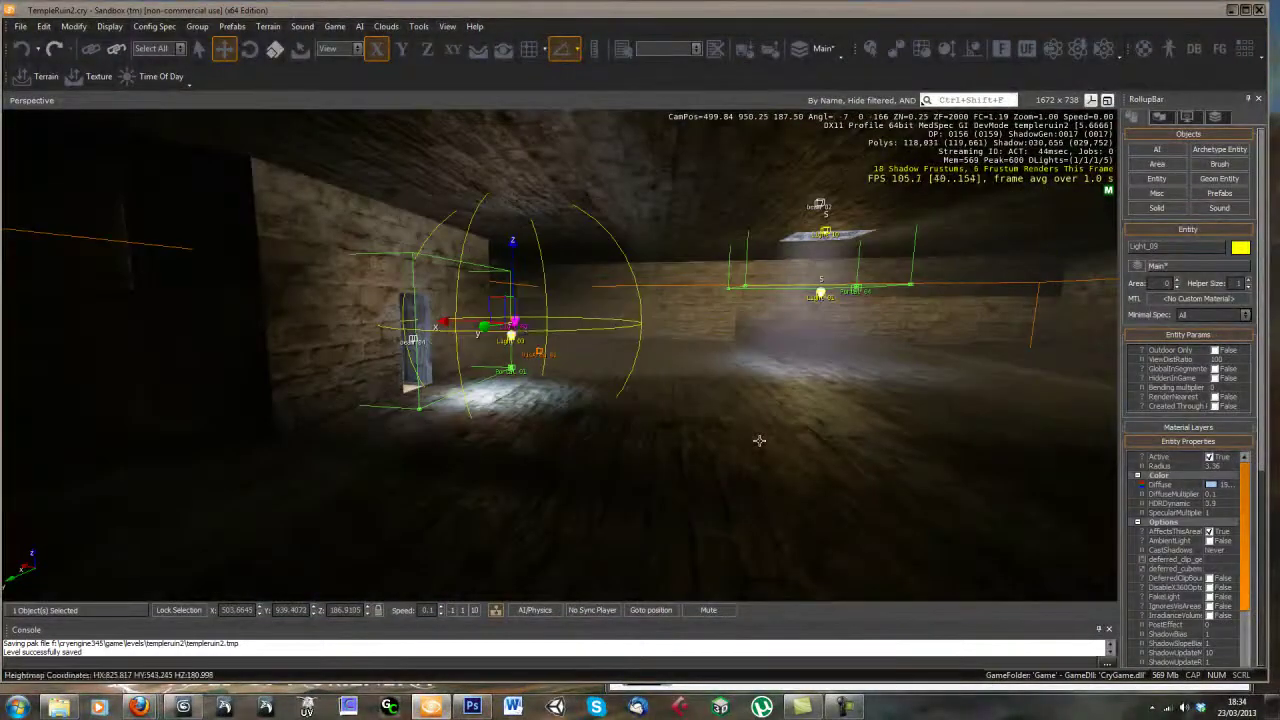
{"action": "middle_click_drag", "start_coordinate": [514, 331], "coordinate": [702, 386]}
{"action": "right_click_drag", "start_coordinate": [702, 386], "coordinate": [613, 148]}
{"action": "key", "text": "shift+space"}
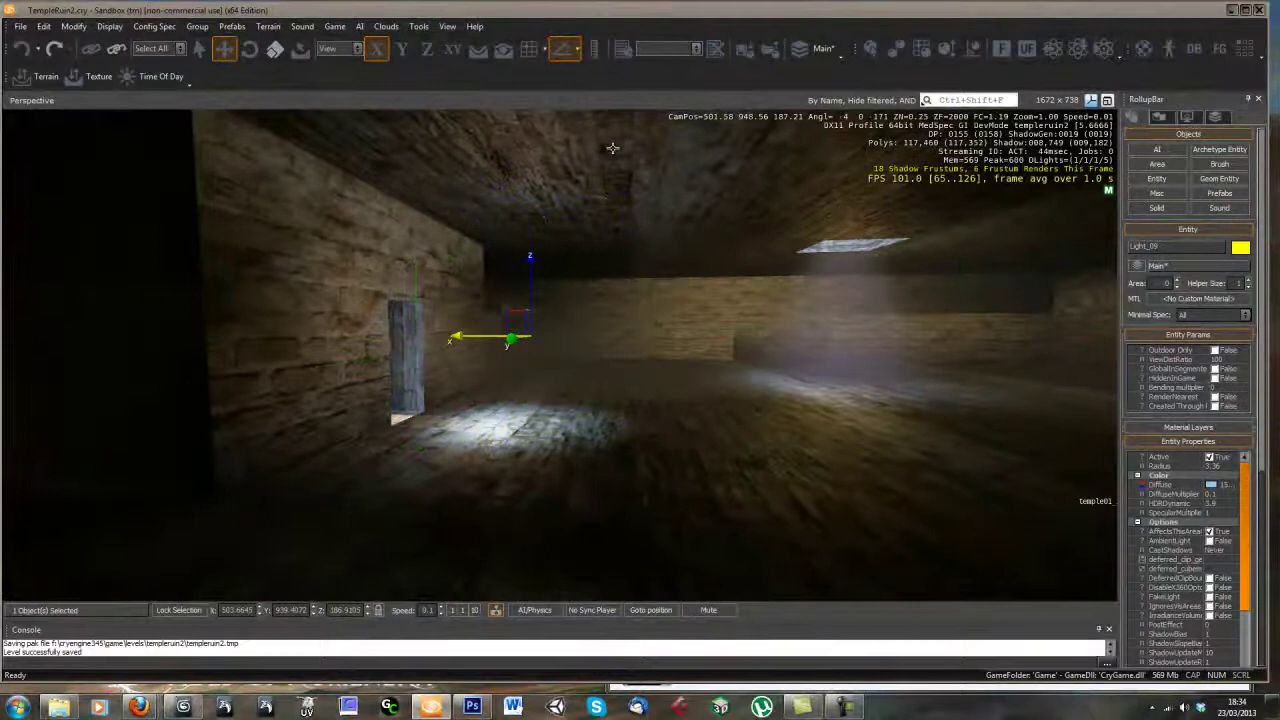
{"action": "mouse_move", "coordinate": [510, 340]}
{"action": "left_mouse_down"}
{"action": "mouse_move", "coordinate": [397, 338]}
{"action": "mouse_move", "coordinate": [526, 340]}
{"action": "left_mouse_up"}
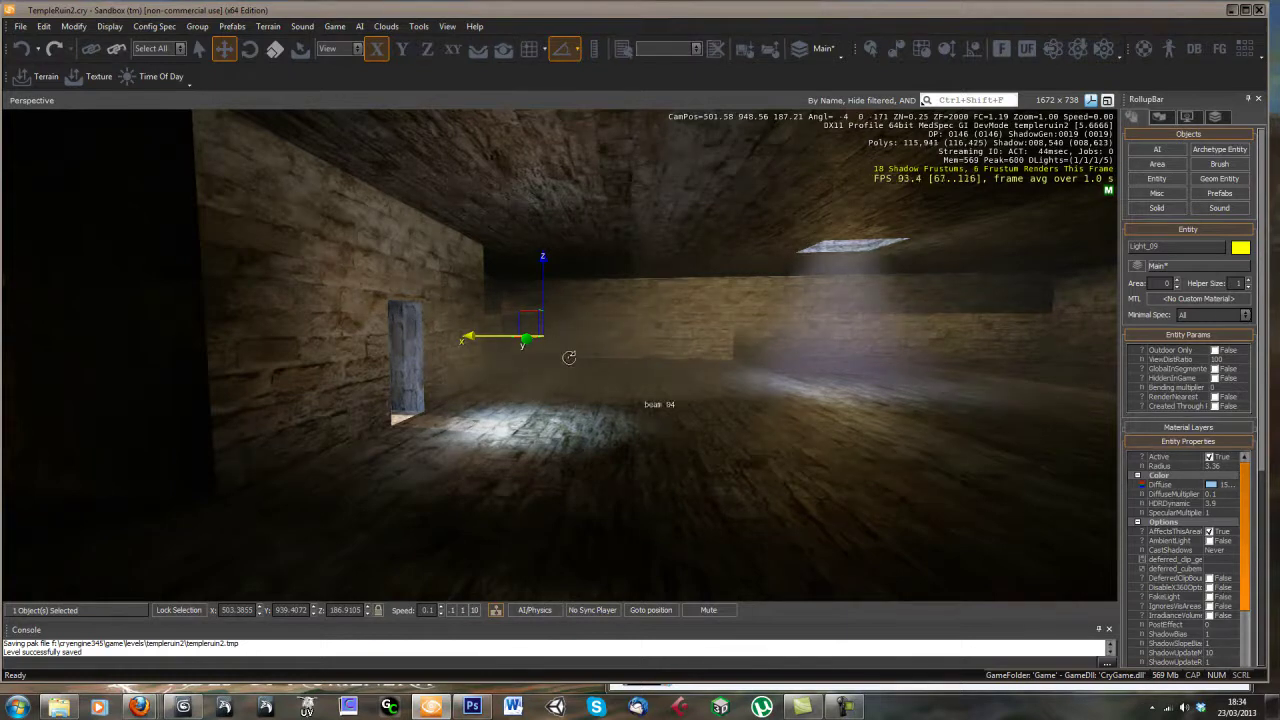
{"action": "left_click_drag", "start_coordinate": [576, 360], "coordinate": [634, 185]}
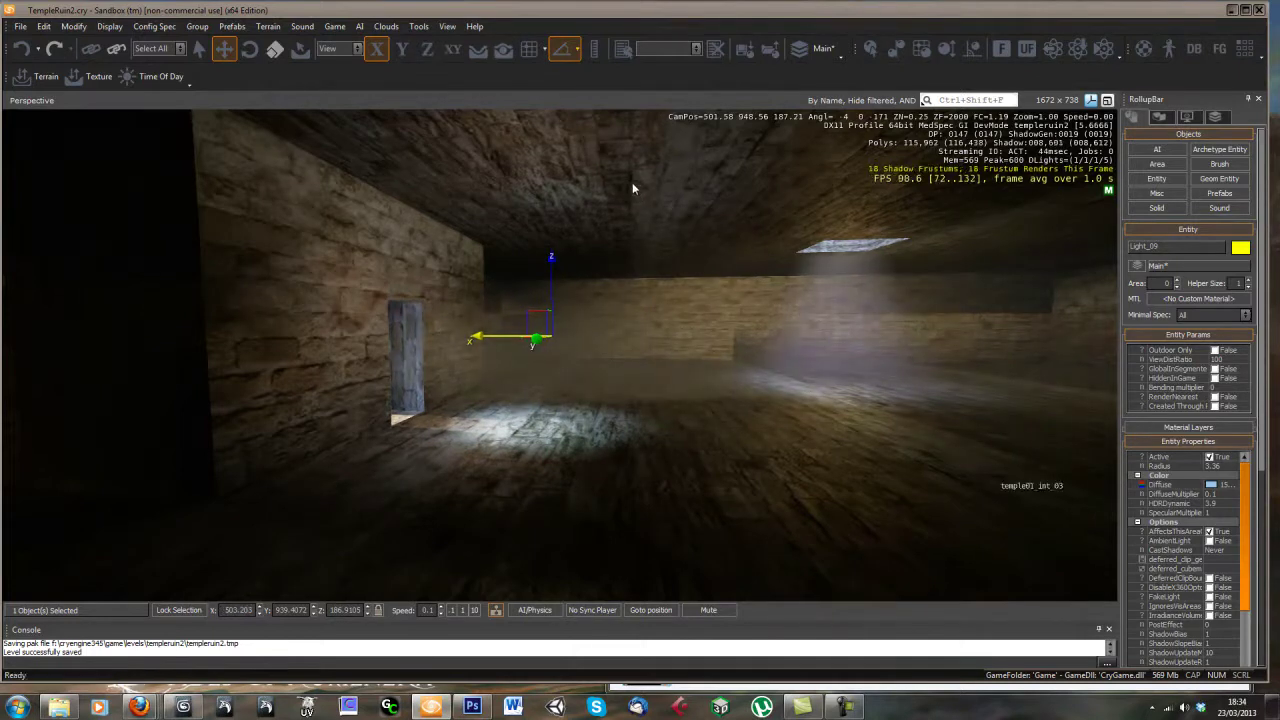
{"action": "right_click_drag", "start_coordinate": [632, 182], "coordinate": [577, 374]}
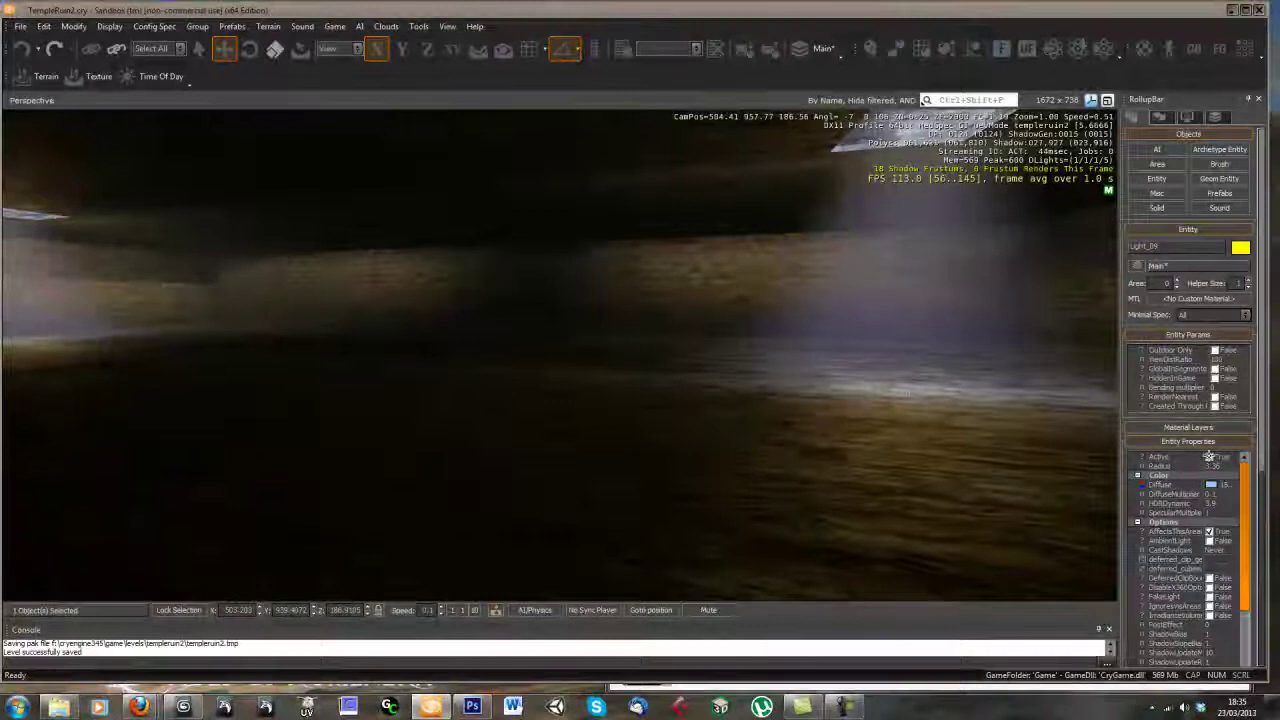
- Open the Material Editor and eyedropper the Temple01_int_mat wall material from the scene
{"action": "key", "text": "m"}
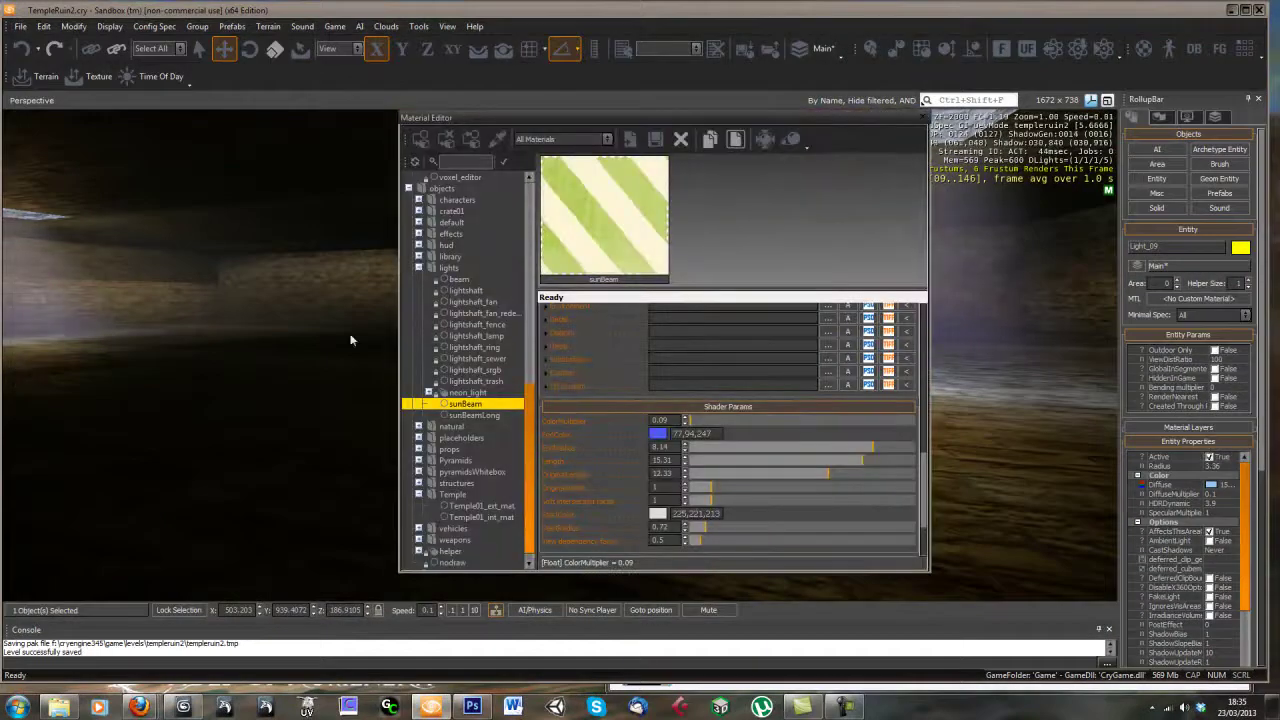
{"action": "left_click", "coordinate": [497, 139]}
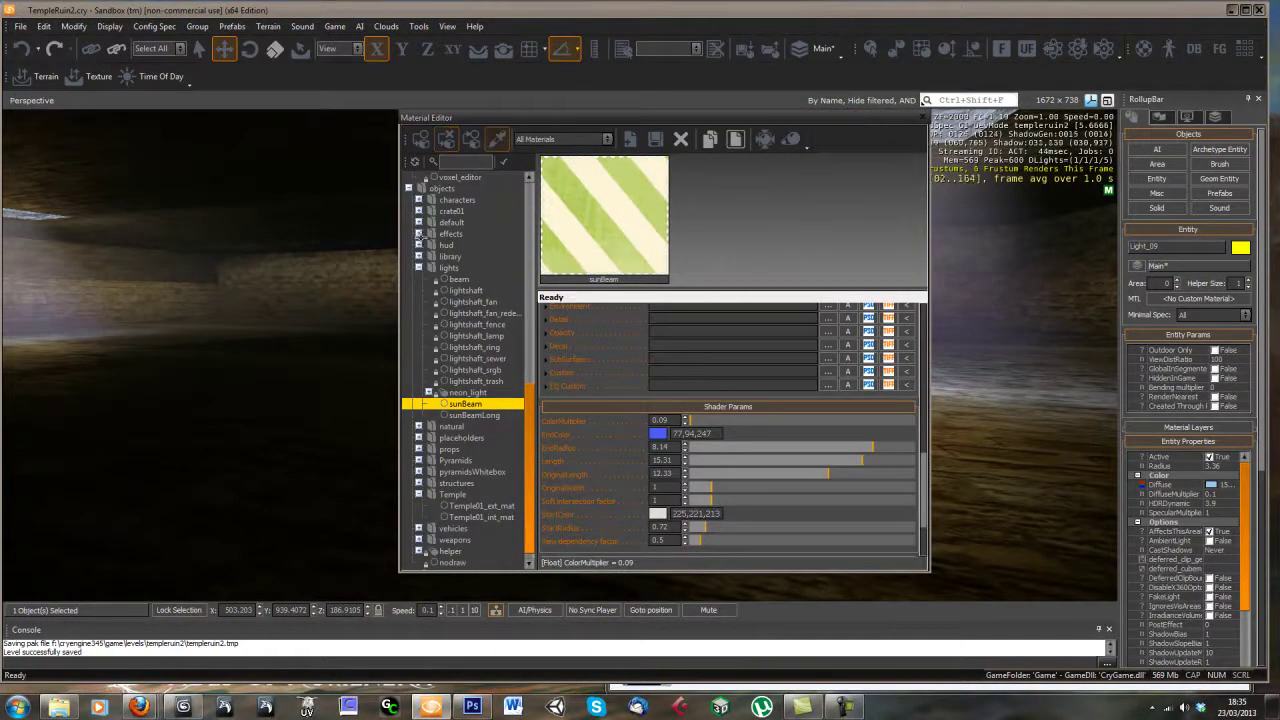
{"action": "left_click", "coordinate": [333, 468]}
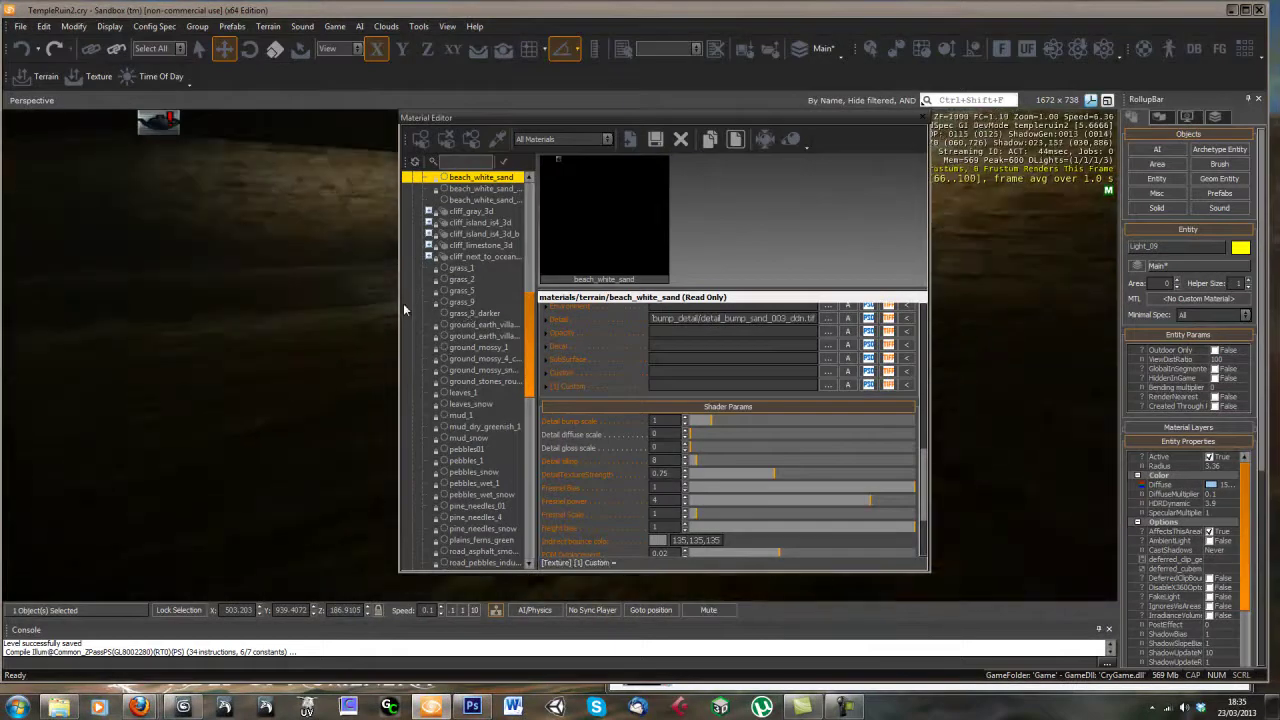
{"action": "left_click", "coordinate": [497, 139]}
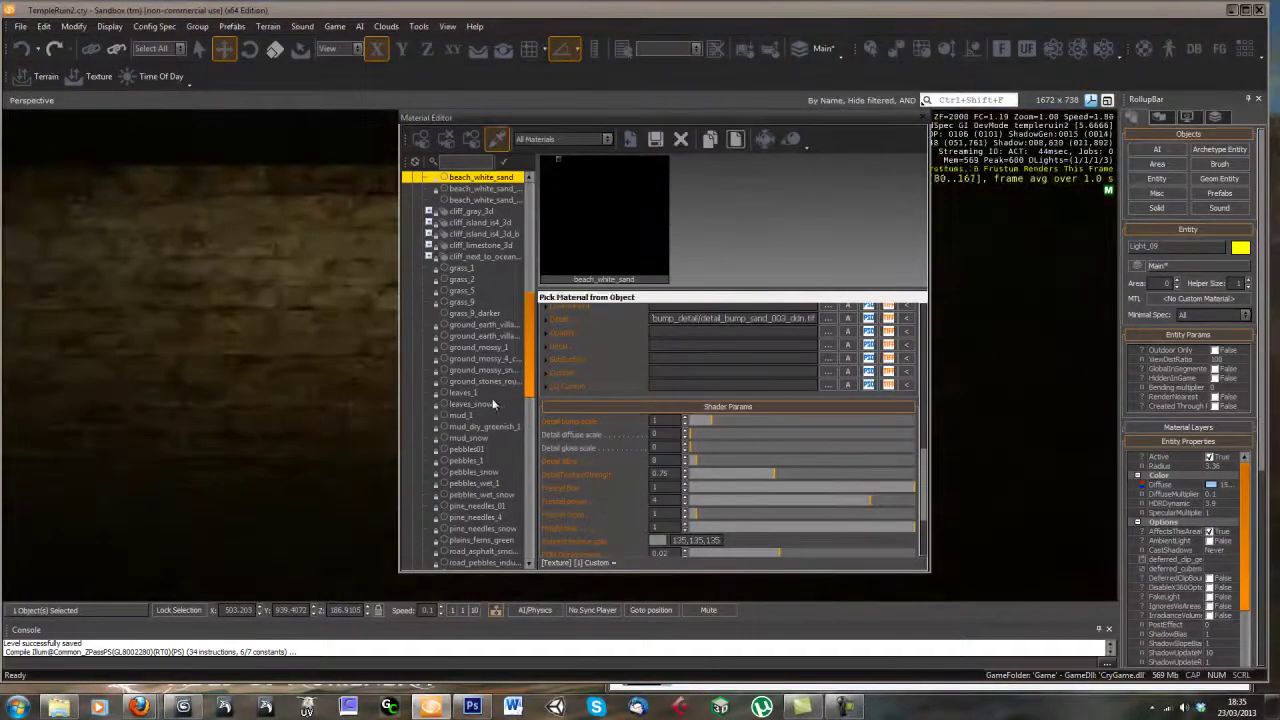
{"action": "left_click", "coordinate": [360, 420]}
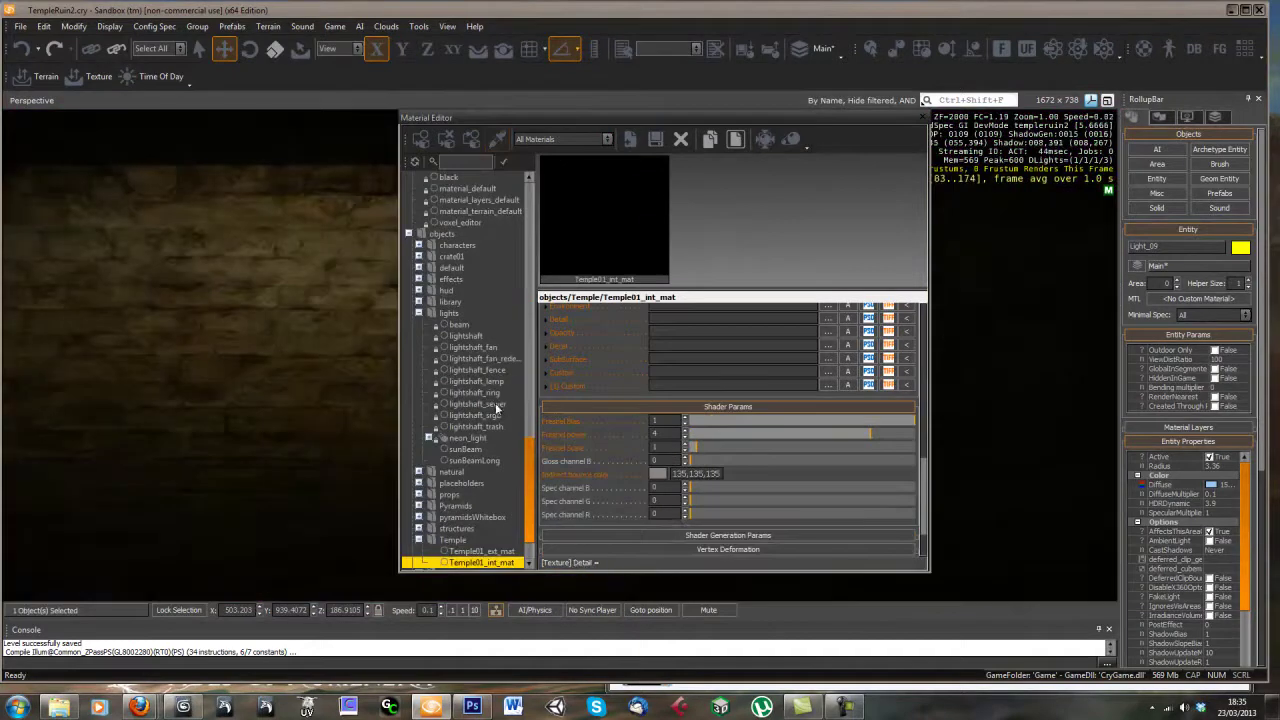
- Scroll the material's parameters to its Lighting Settings
{"action": "scroll", "coordinate": [600, 447], "scroll_direction": "up", "scroll_amount": 3}
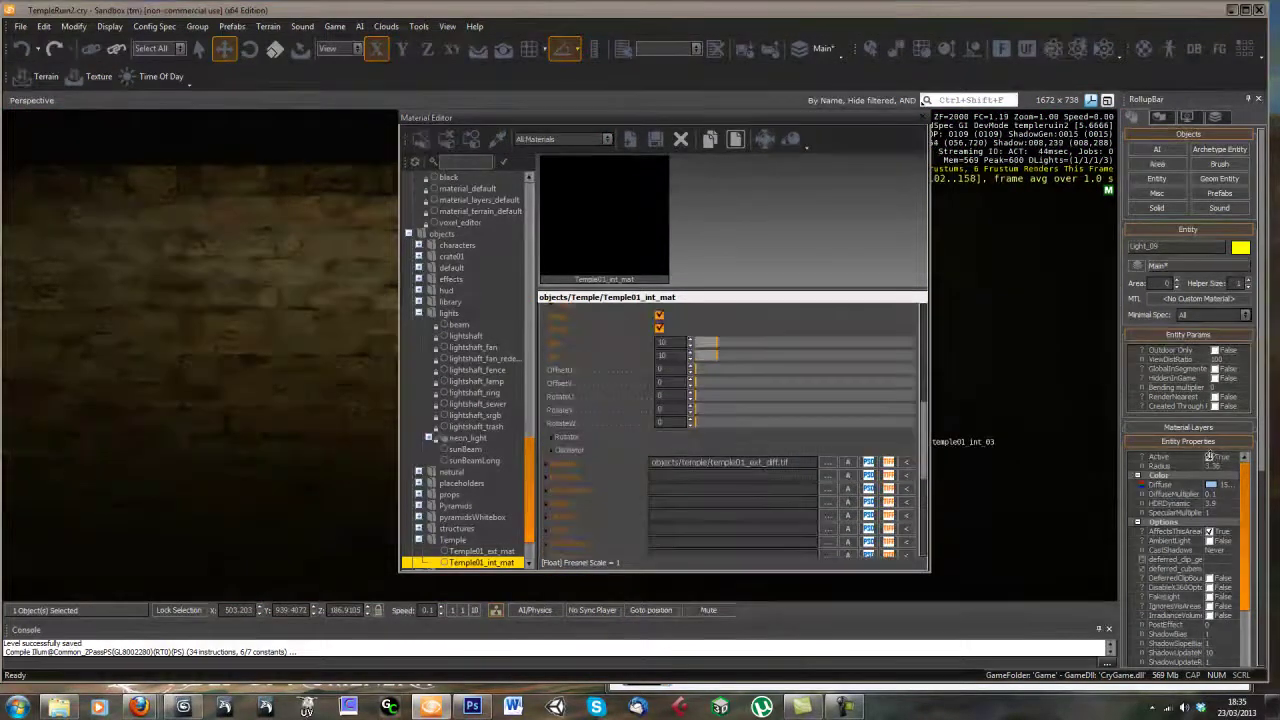
{"action": "scroll", "coordinate": [730, 430], "scroll_direction": "down", "scroll_amount": 1}
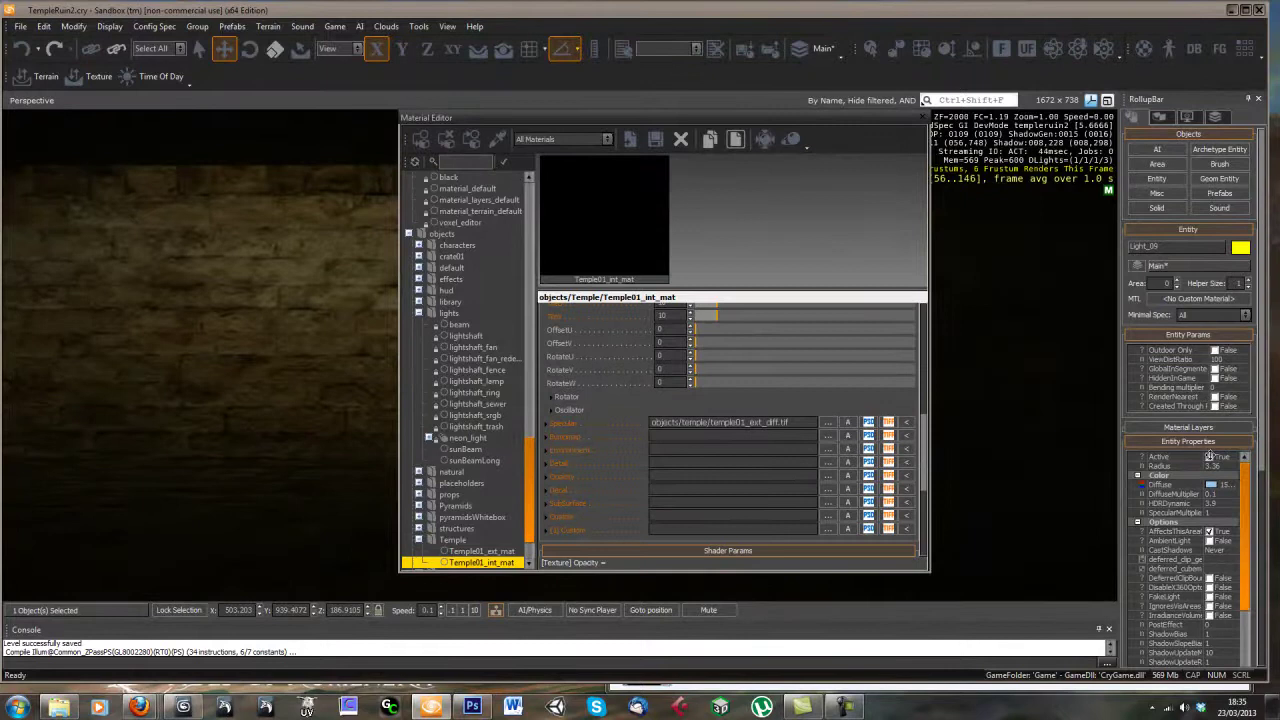
{"action": "scroll", "coordinate": [470, 450], "scroll_direction": "down", "scroll_amount": 1}
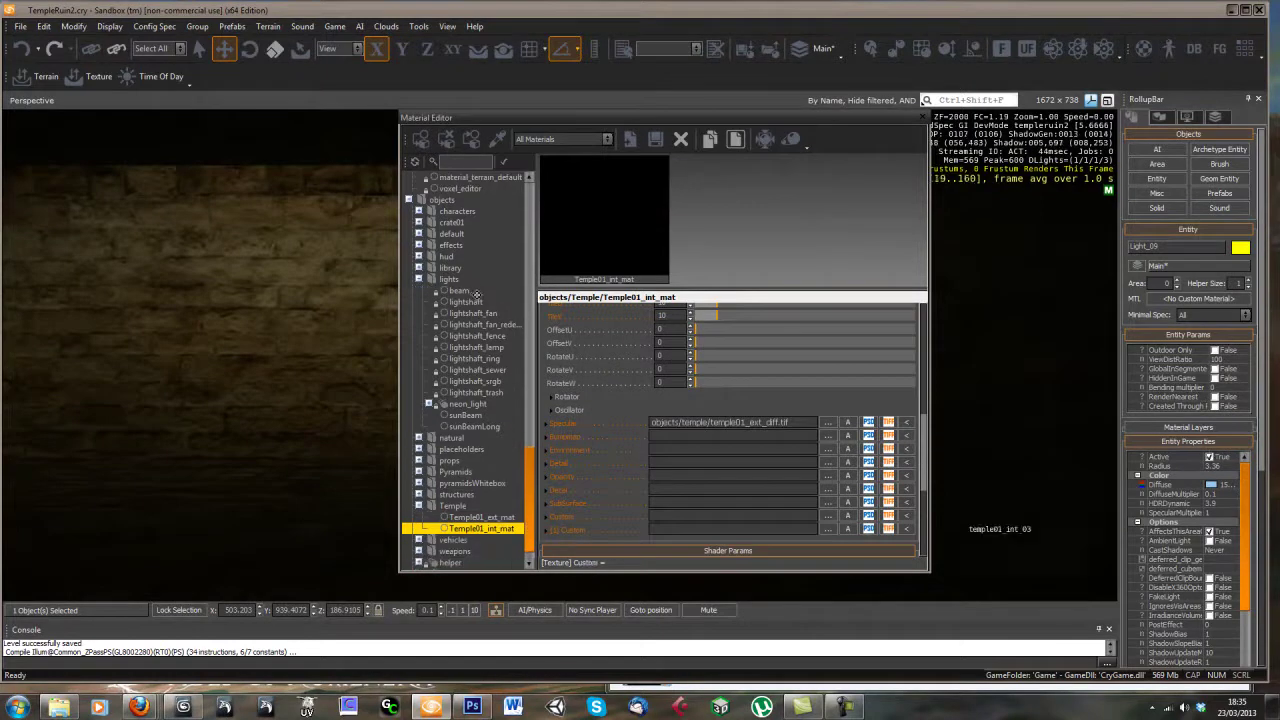
{"action": "scroll", "coordinate": [478, 293], "scroll_direction": "up", "scroll_amount": 5}
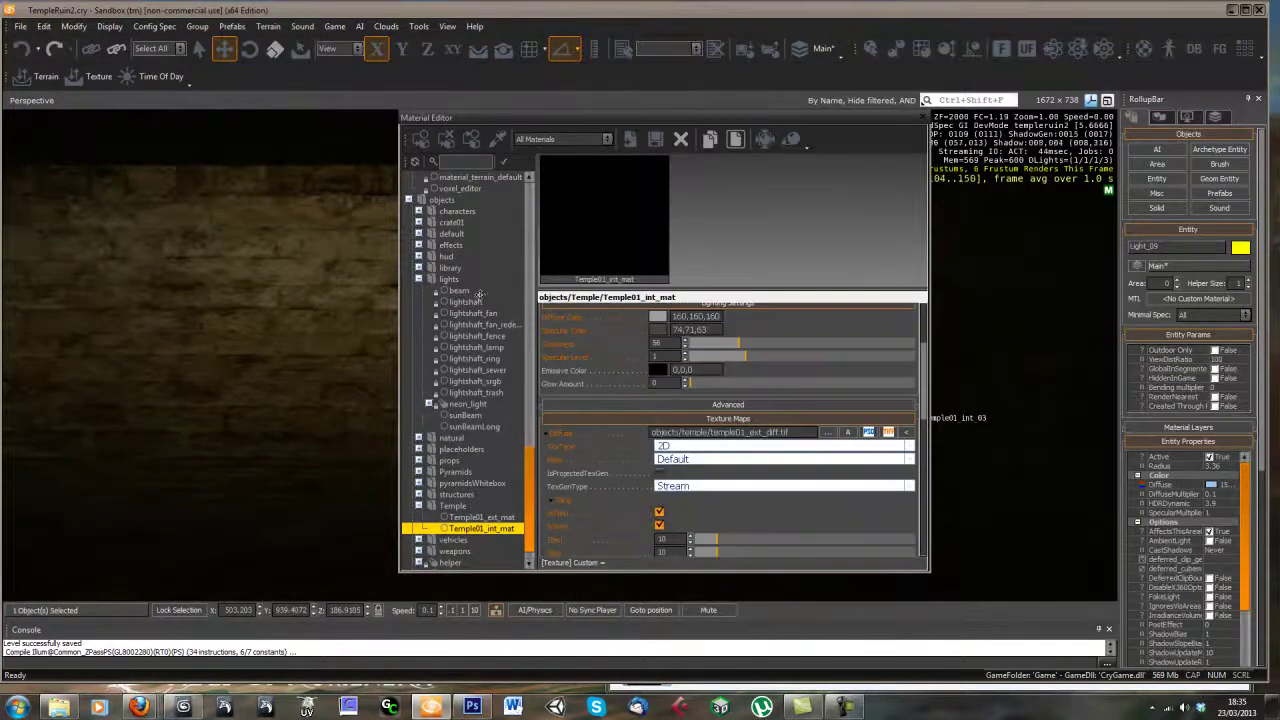
{"action": "scroll", "coordinate": [487, 293], "scroll_direction": "up", "scroll_amount": 1}
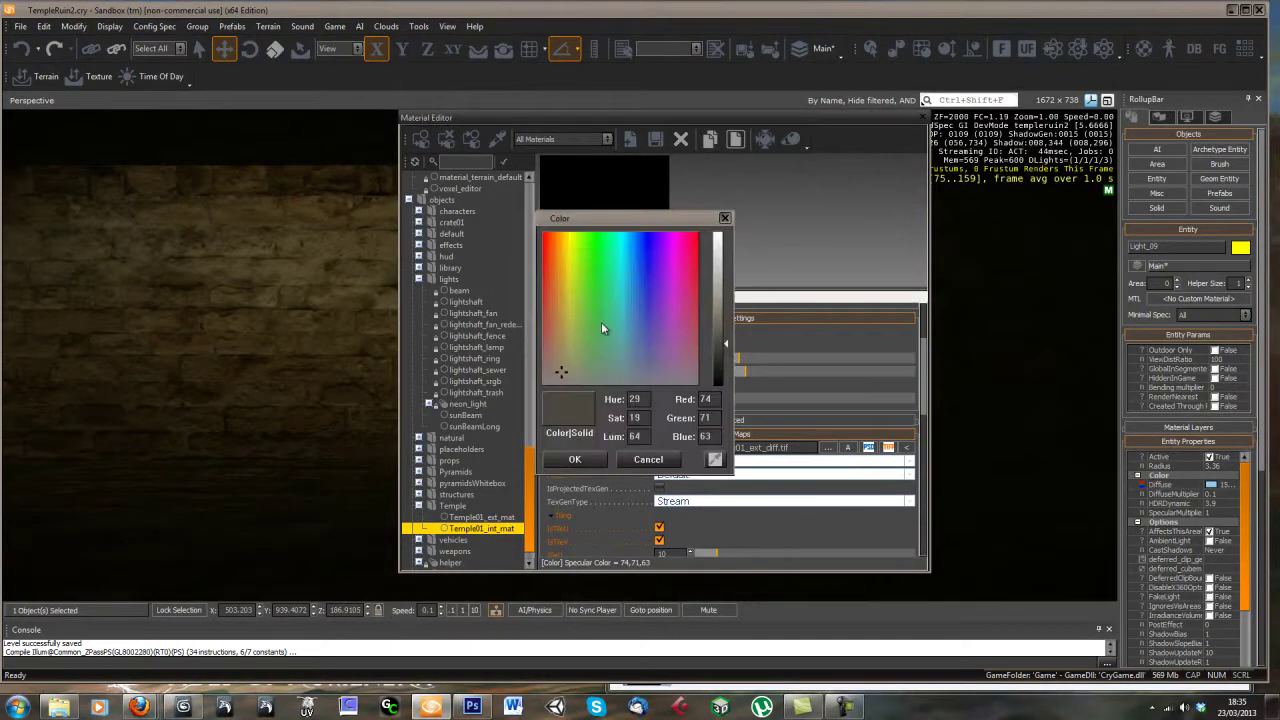
- Close the specular colour picker, leaving the colour at 74,71,63
{"action": "left_click", "coordinate": [725, 218]}
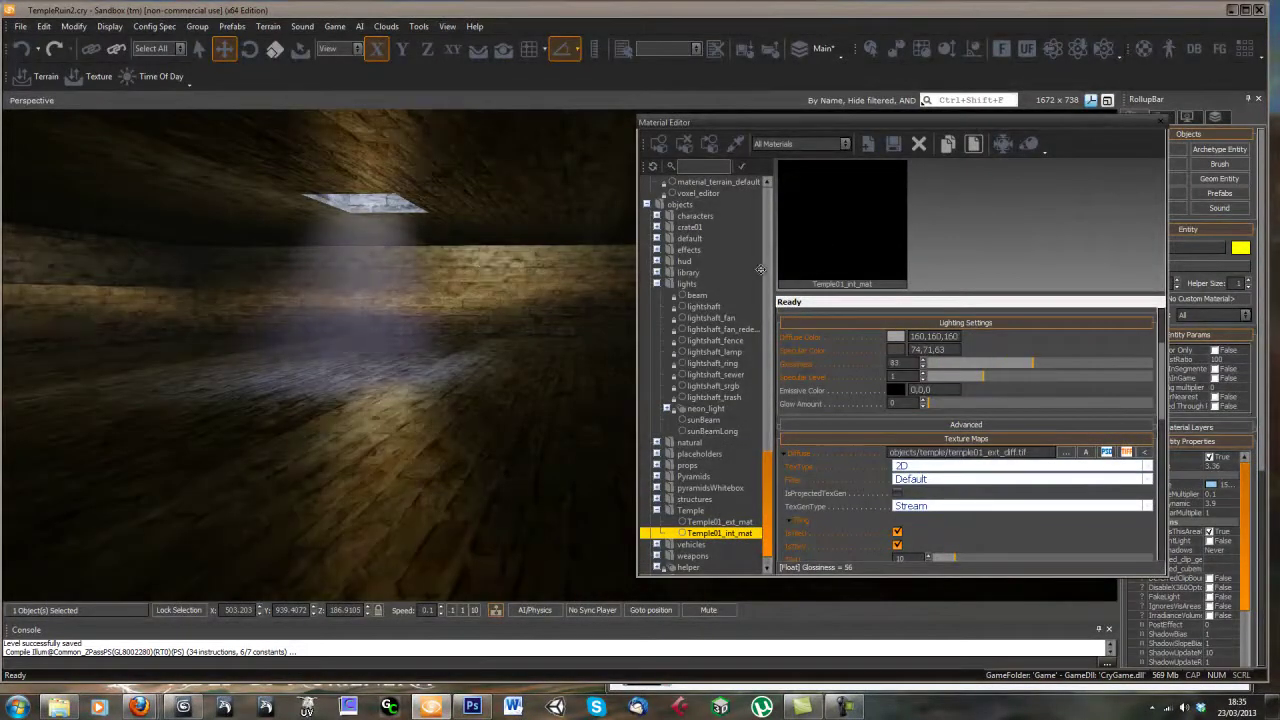
- Look around the corridor and skylight beam to judge the wall sheen at glossiness 119
{"action": "right_click_drag", "start_coordinate": [584, 408], "coordinate": [364, 212]}
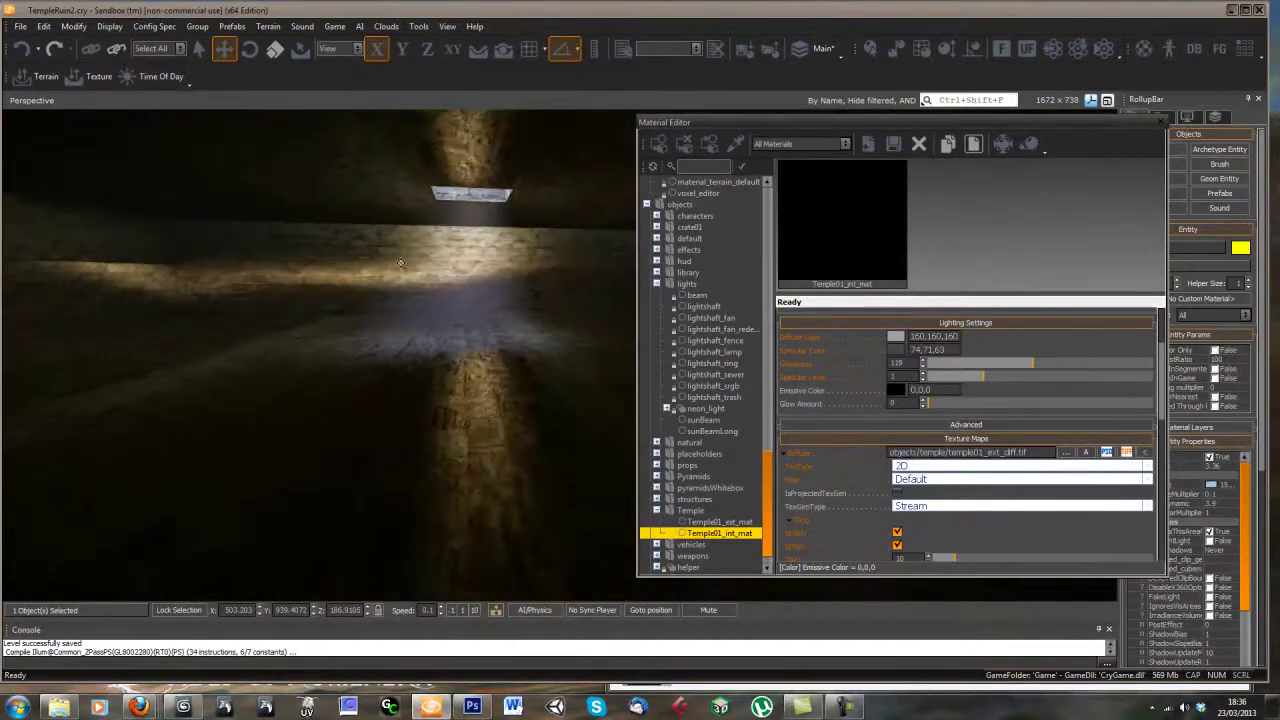
{"action": "right_click_drag", "start_coordinate": [400, 263], "coordinate": [591, 310]}
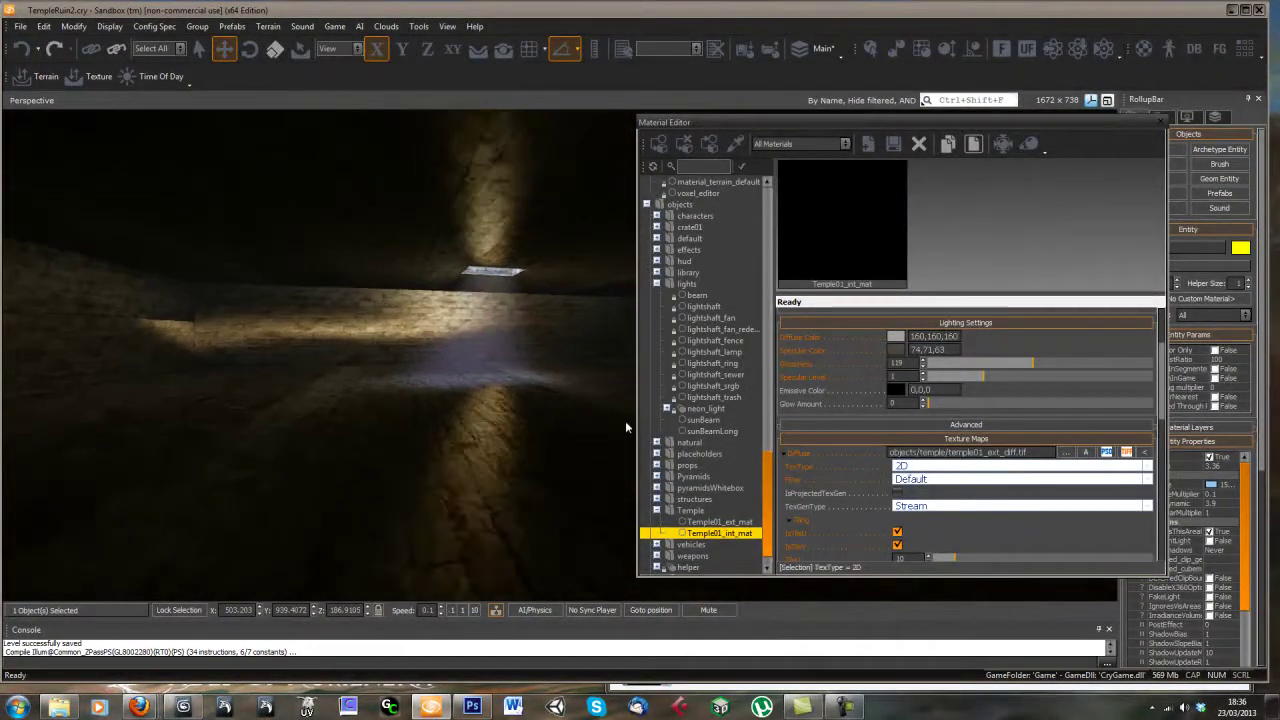
{"action": "right_click_drag", "start_coordinate": [625, 420], "coordinate": [625, 427]}
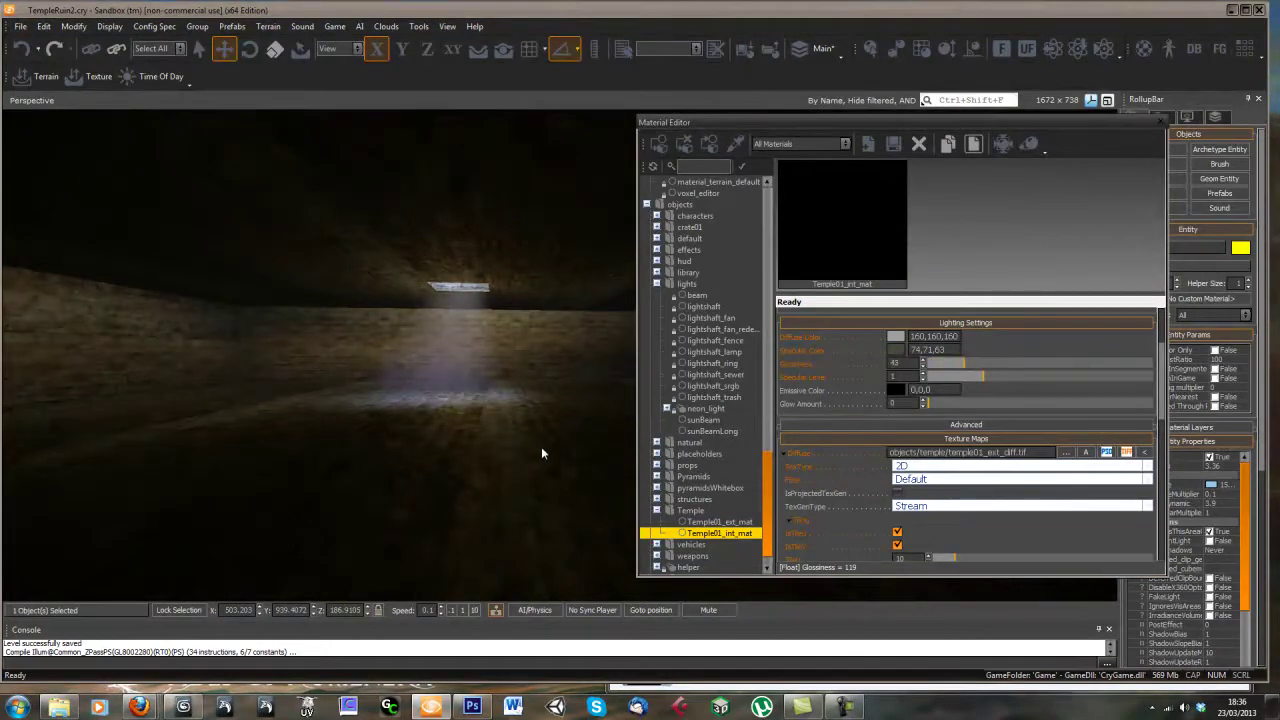
{"action": "right_click_drag", "start_coordinate": [541, 453], "coordinate": [748, 542]}
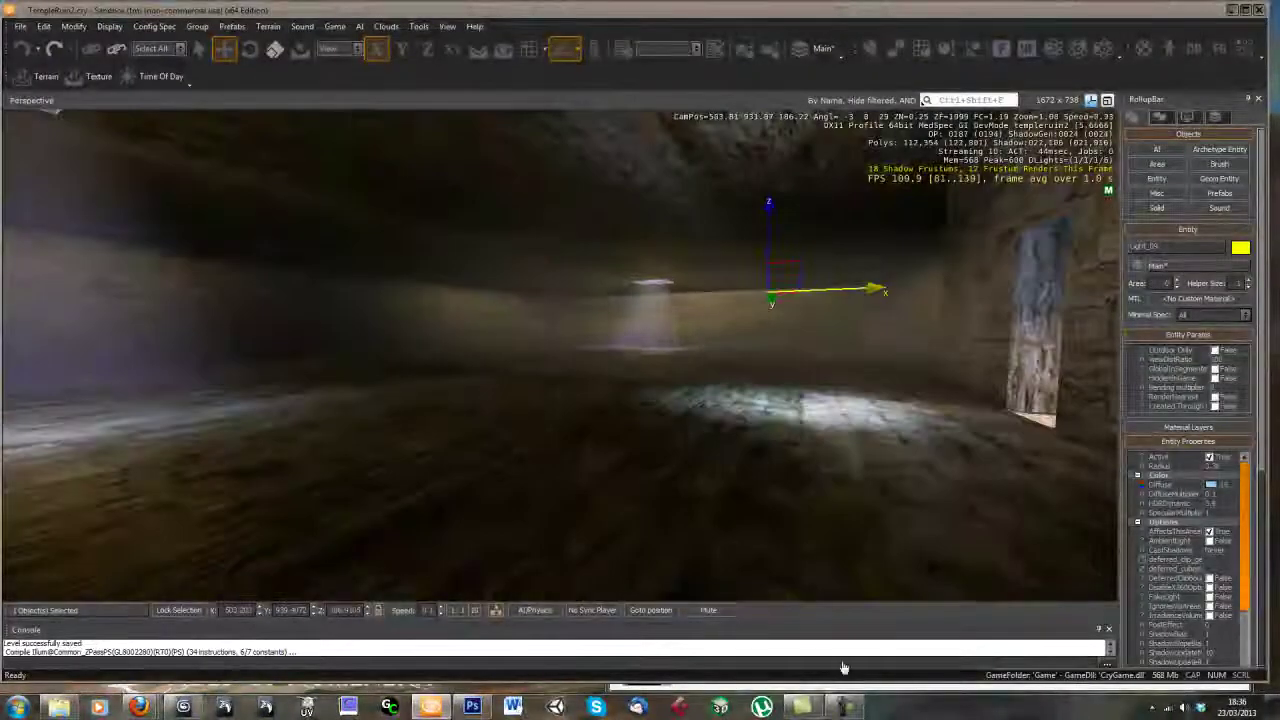